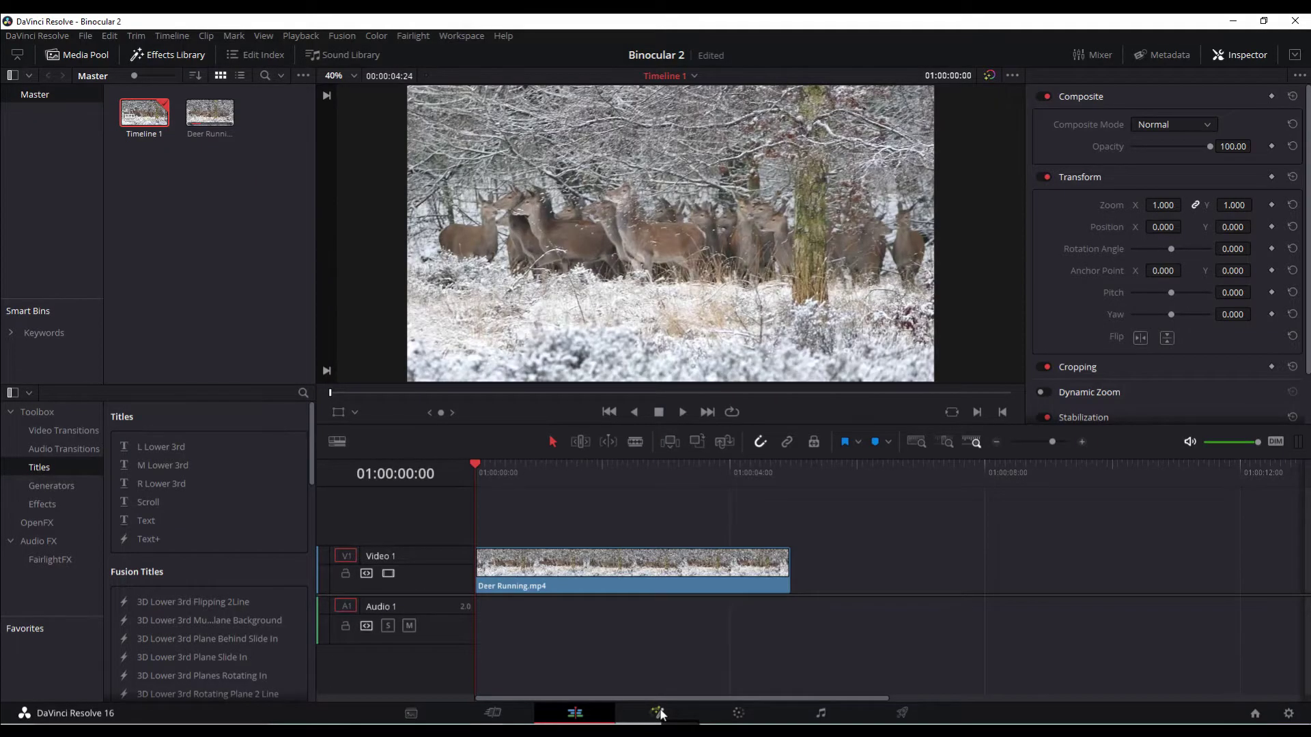
pyautogui.click(738, 713)
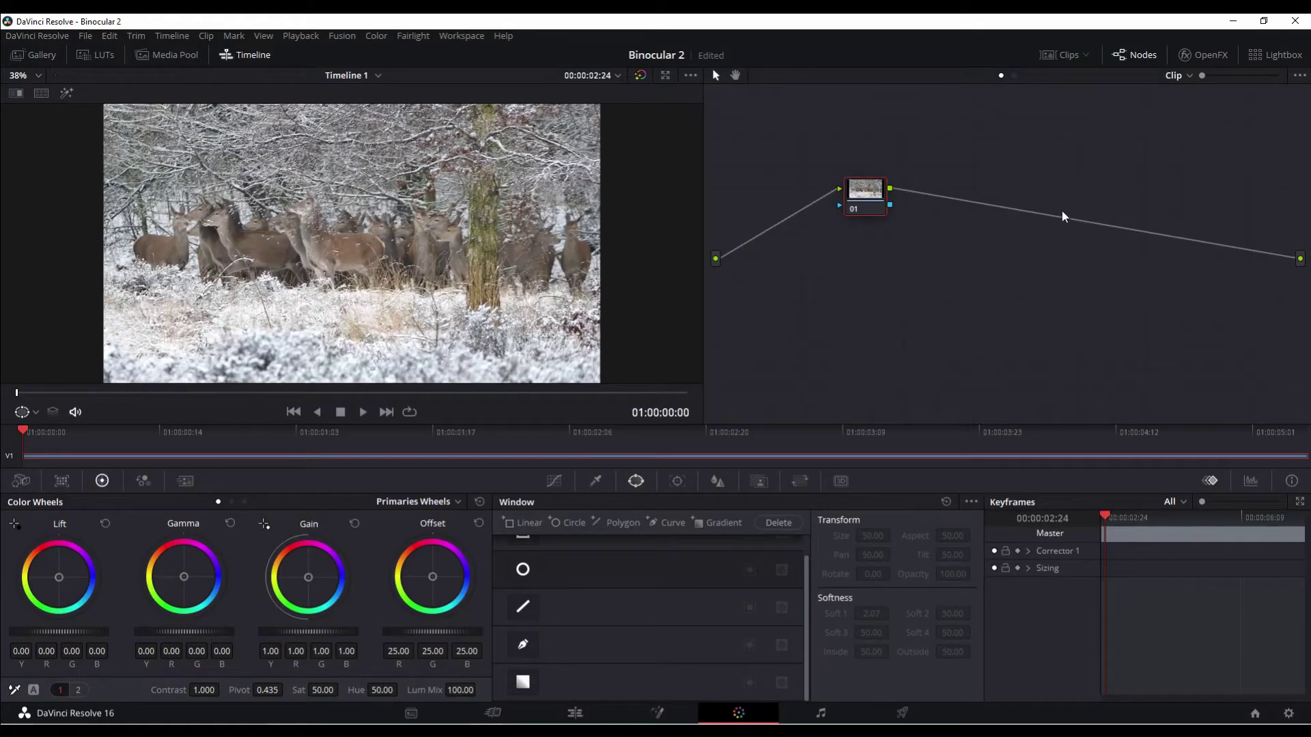
pyautogui.click(1131, 56)
pyautogui.click(1132, 61)
pyautogui.click(1210, 57)
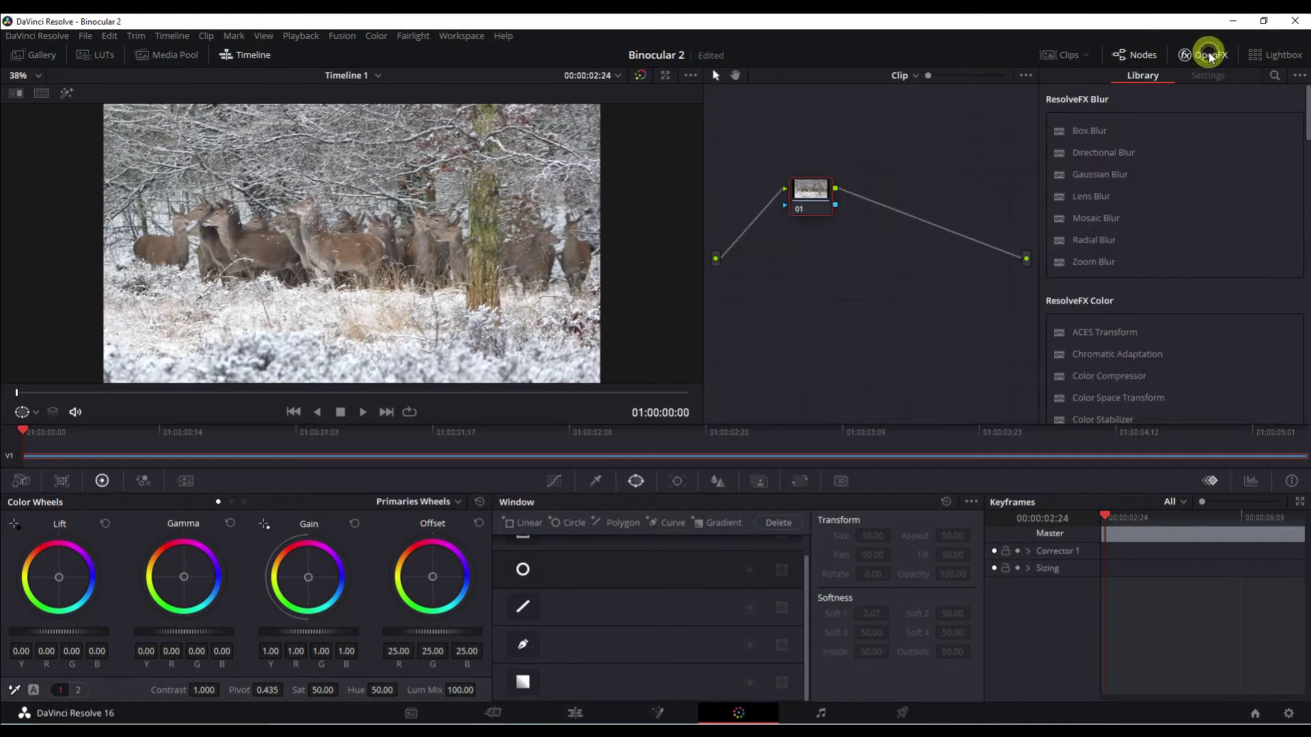
pyautogui.click(1209, 58)
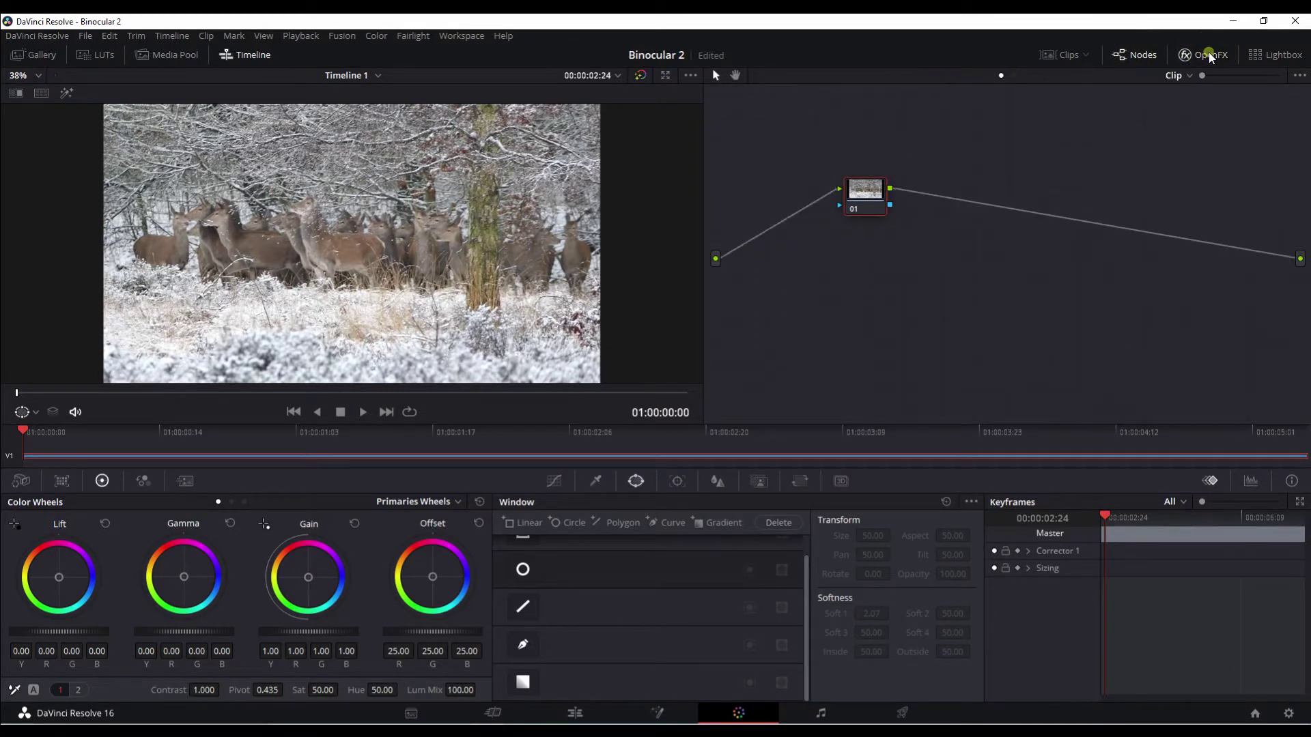
# Step: Add a circular power window and move it over the deer on the left
pyautogui.click(636, 482)
pyautogui.click(524, 569)
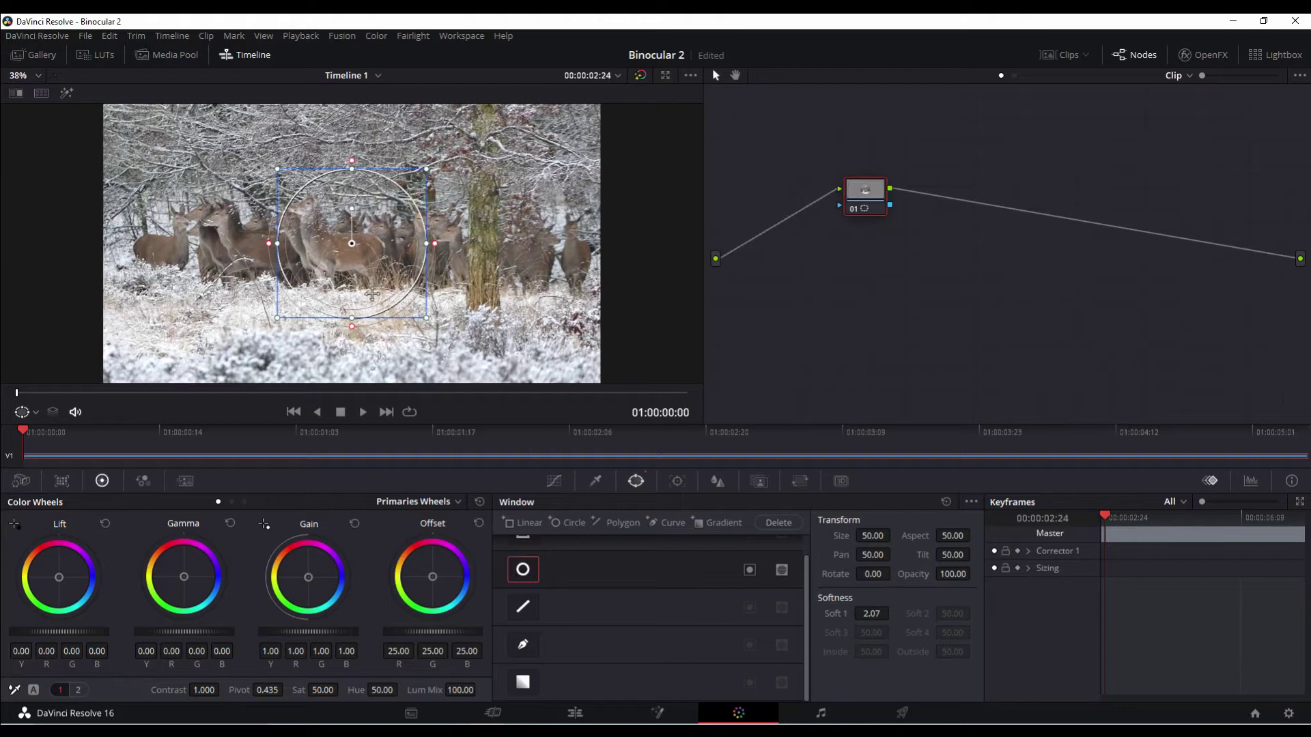
pyautogui.moveTo(350, 244); pyautogui.dragTo(246, 226)
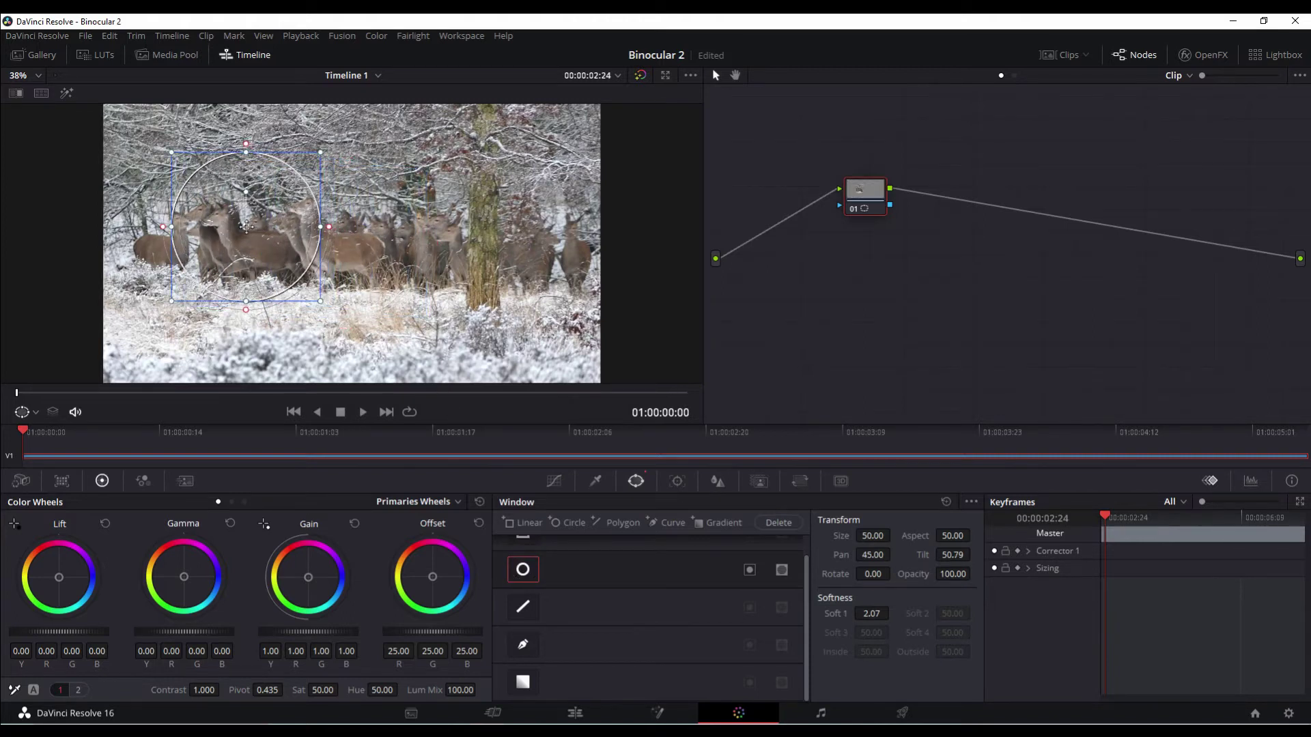
# Step: Add a second circle on the right over the tree, enlarge it, and nudge both into place
pyautogui.click(566, 527)
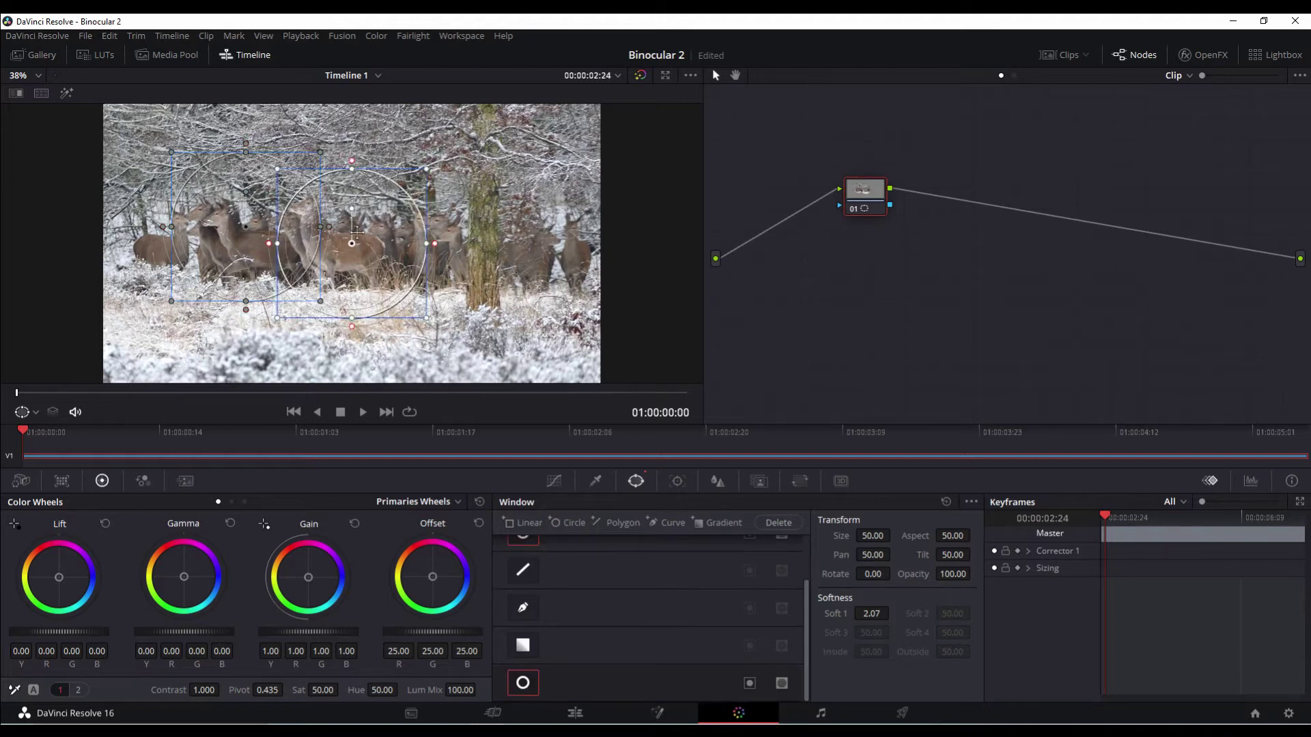
pyautogui.moveTo(352, 240); pyautogui.dragTo(450, 230)
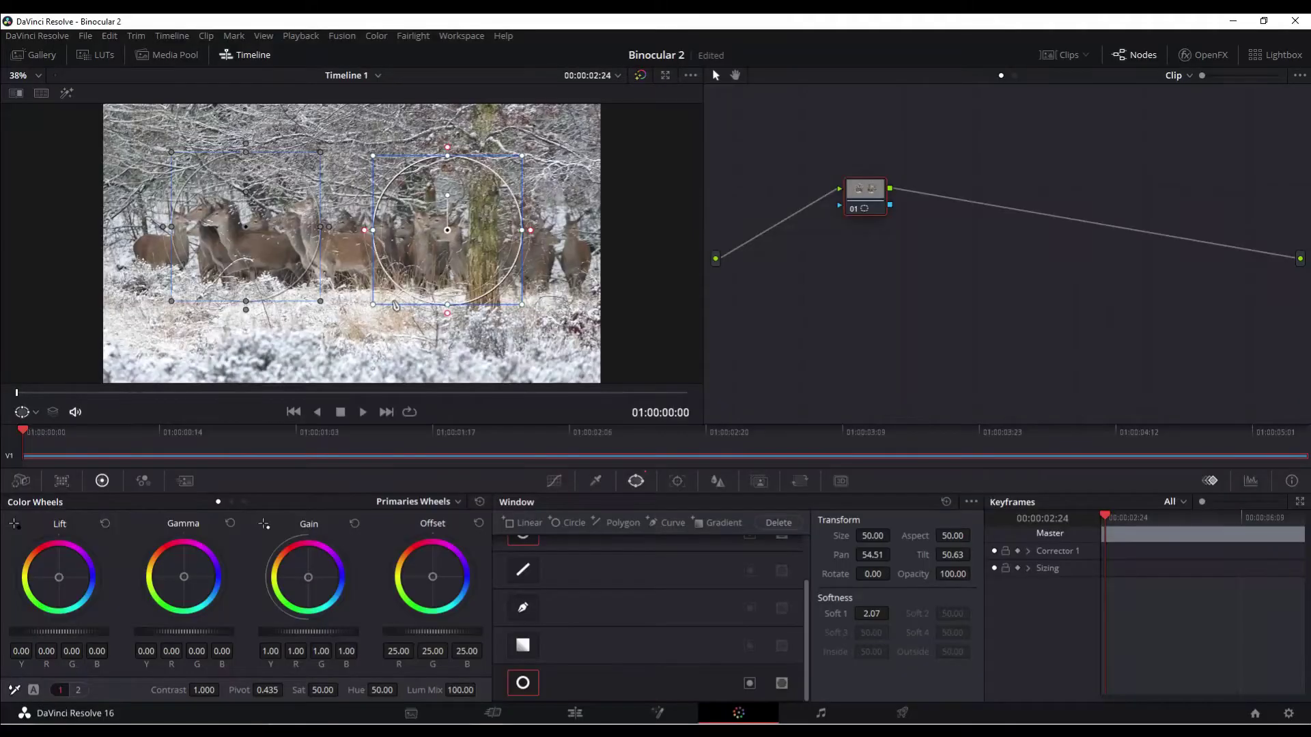
pyautogui.moveTo(375, 309); pyautogui.dragTo(371, 353)
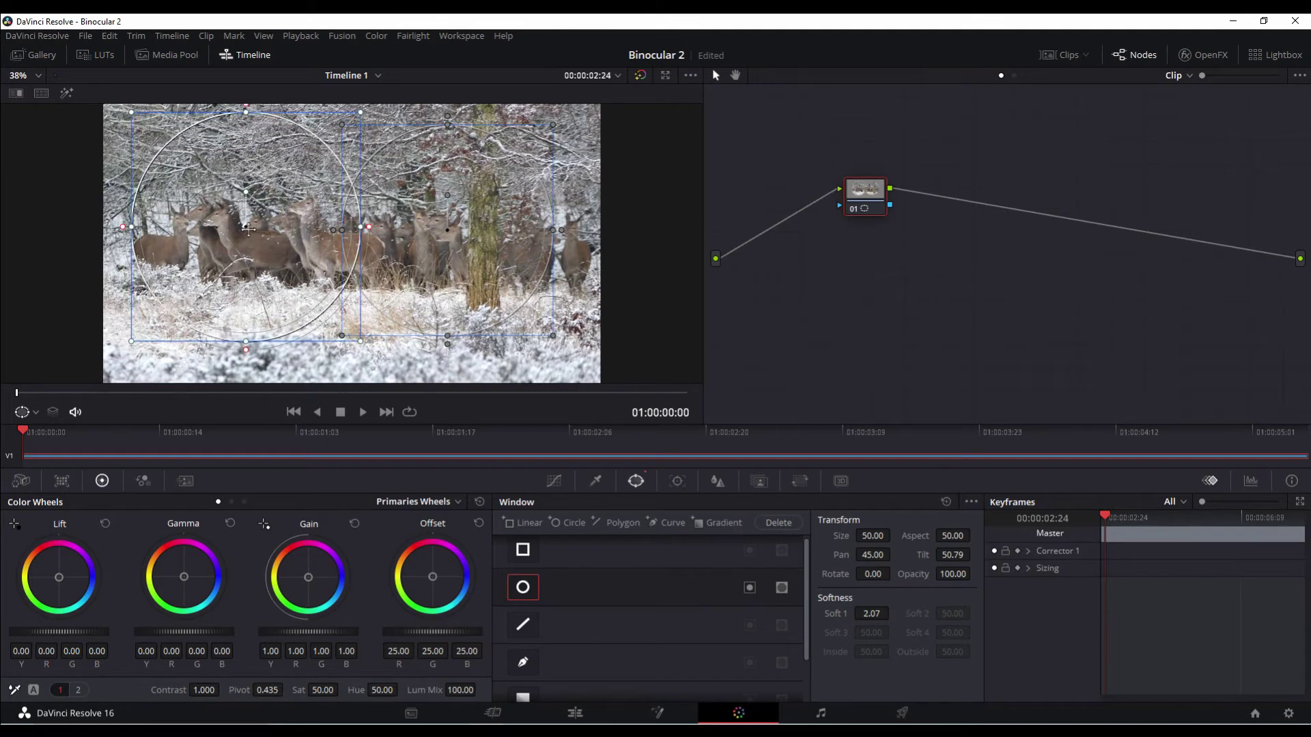
pyautogui.moveTo(246, 226); pyautogui.dragTo(248, 234)
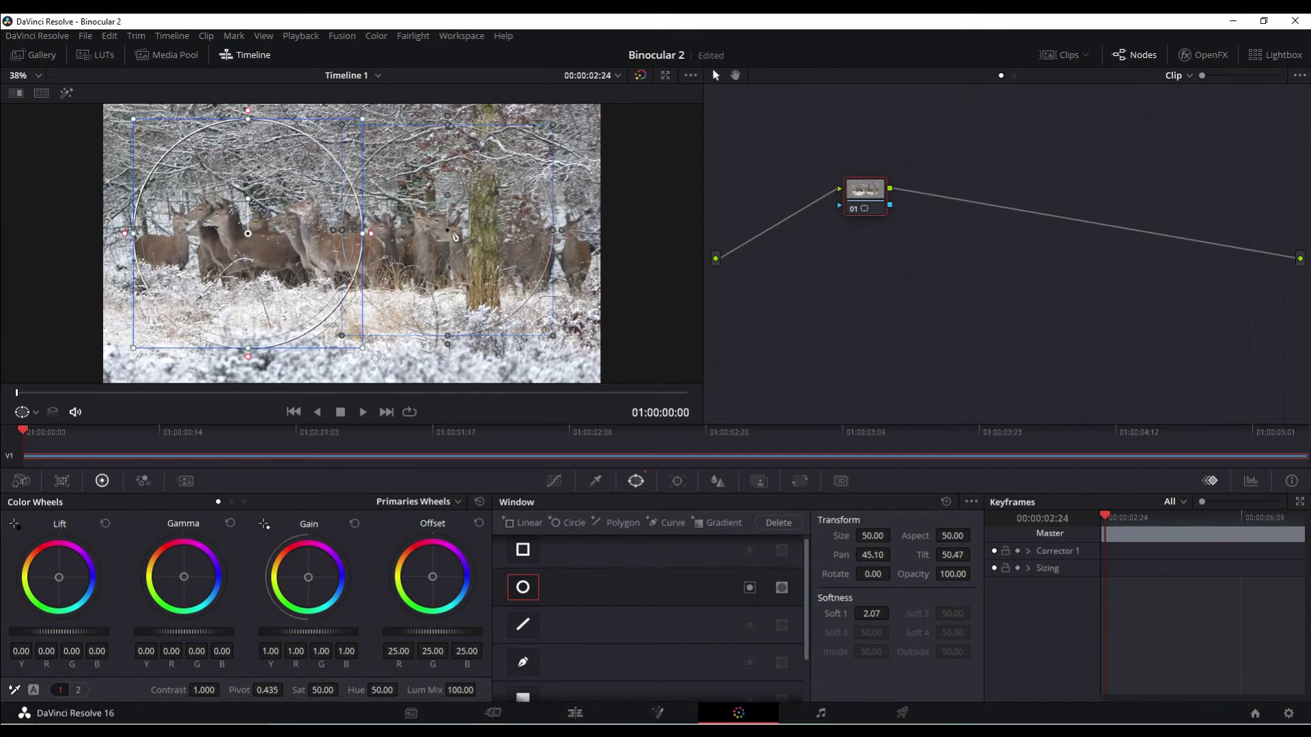
pyautogui.moveTo(451, 233); pyautogui.dragTo(447, 231)
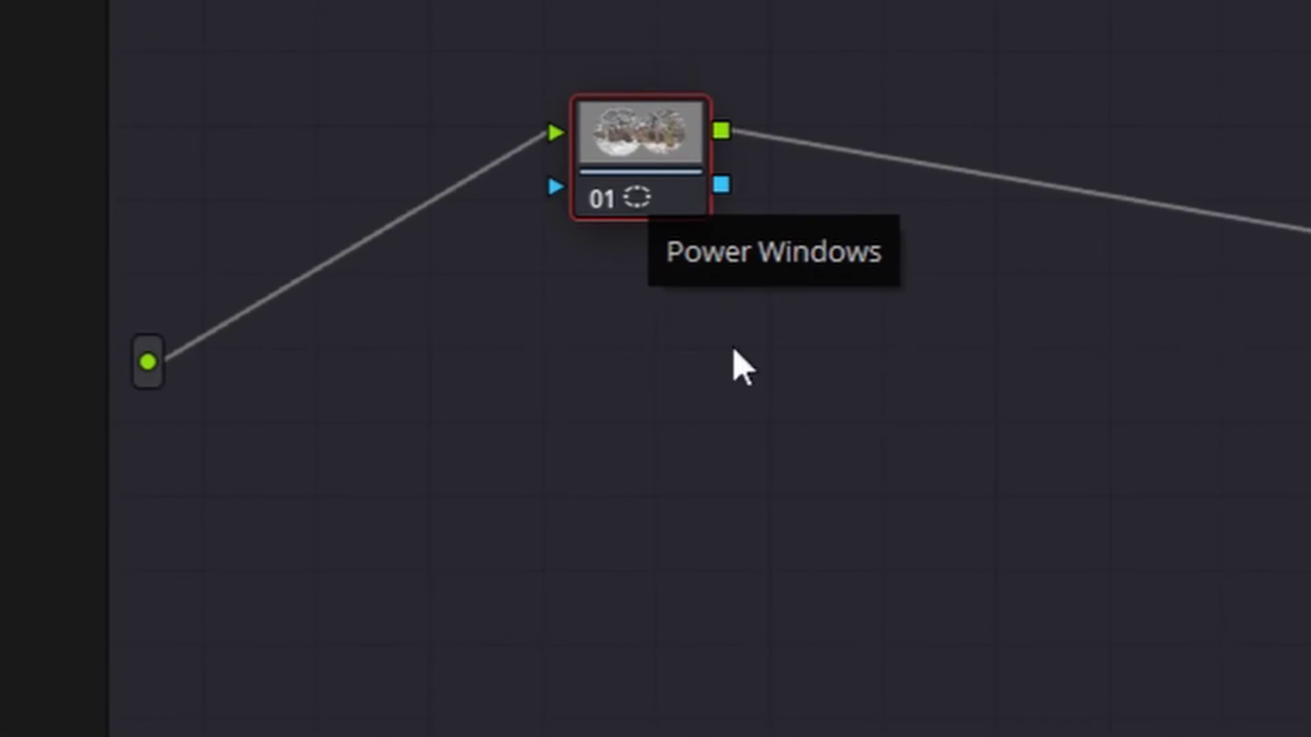
# Step: Add an alpha output to the node graph from the node editor's context menu
pyautogui.rightClick(781, 358)
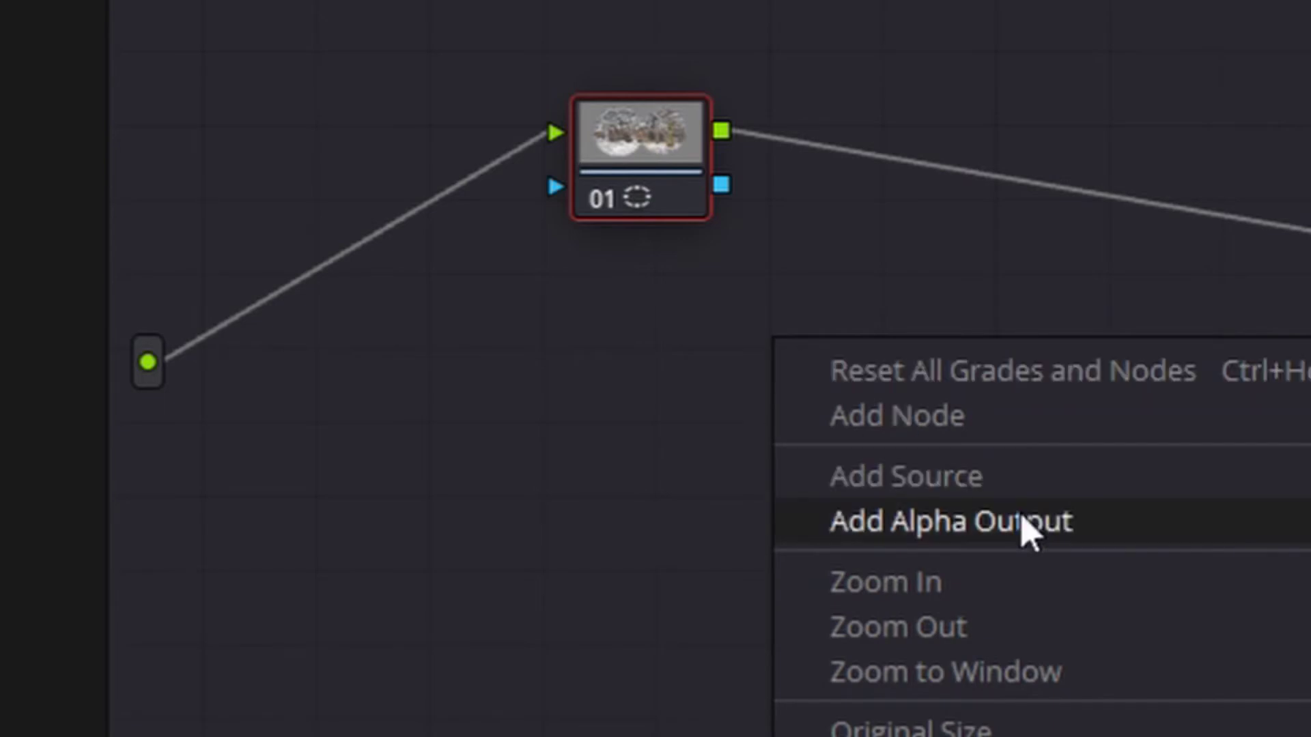
pyautogui.click(1024, 525)
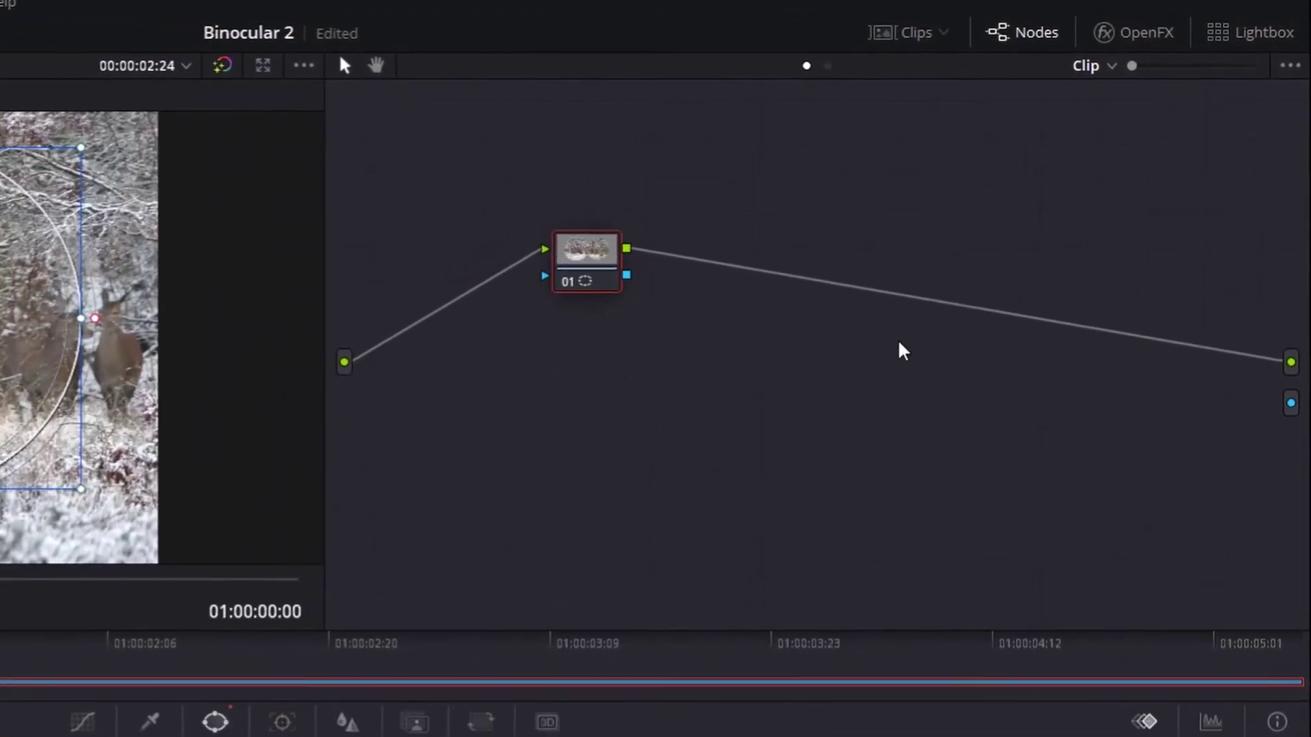
# Step: Link node 01's key output to the alpha output and enlarge the right circle to match the left
pyautogui.moveTo(654, 269); pyautogui.dragTo(1156, 376)
pyautogui.moveTo(1184, 327); pyautogui.dragTo(1294, 340)
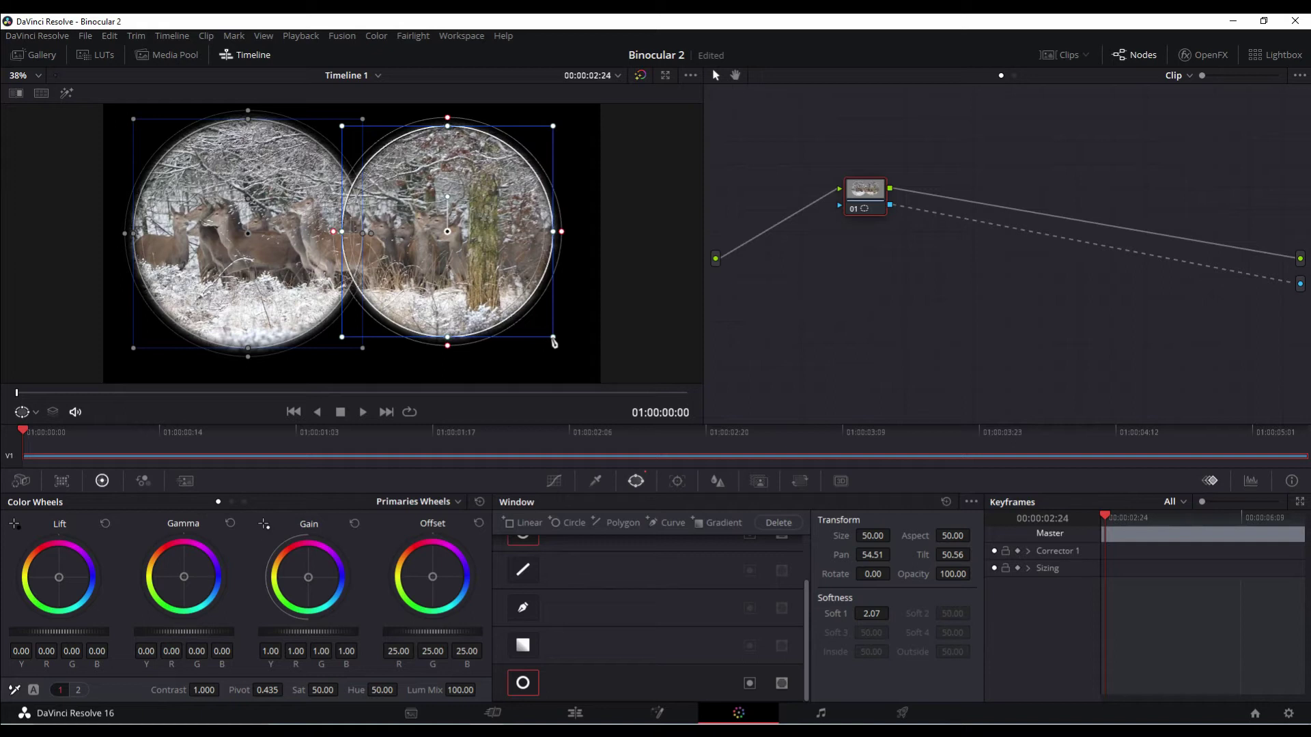
pyautogui.moveTo(553, 340); pyautogui.dragTo(564, 350)
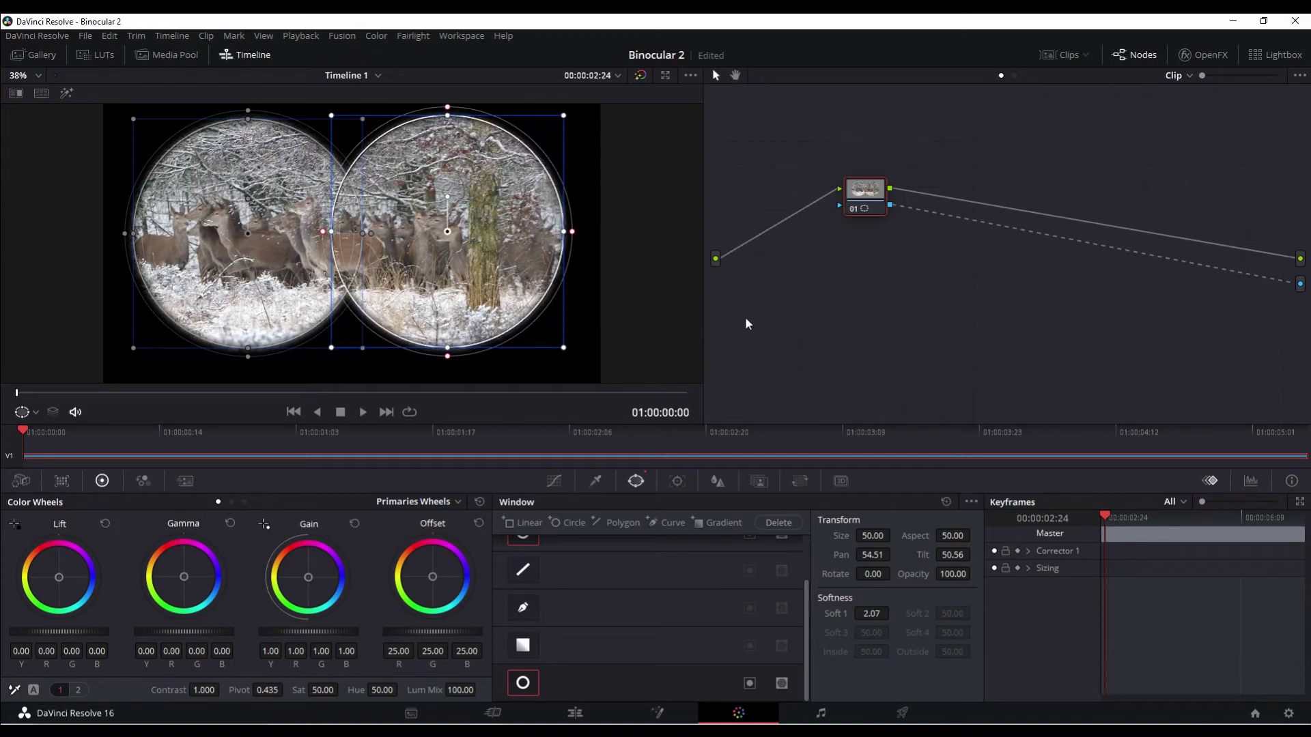
# Step: Play the masked clip to review the binocular view, then stop playback
pyautogui.click(775, 330)
pyautogui.press('space')
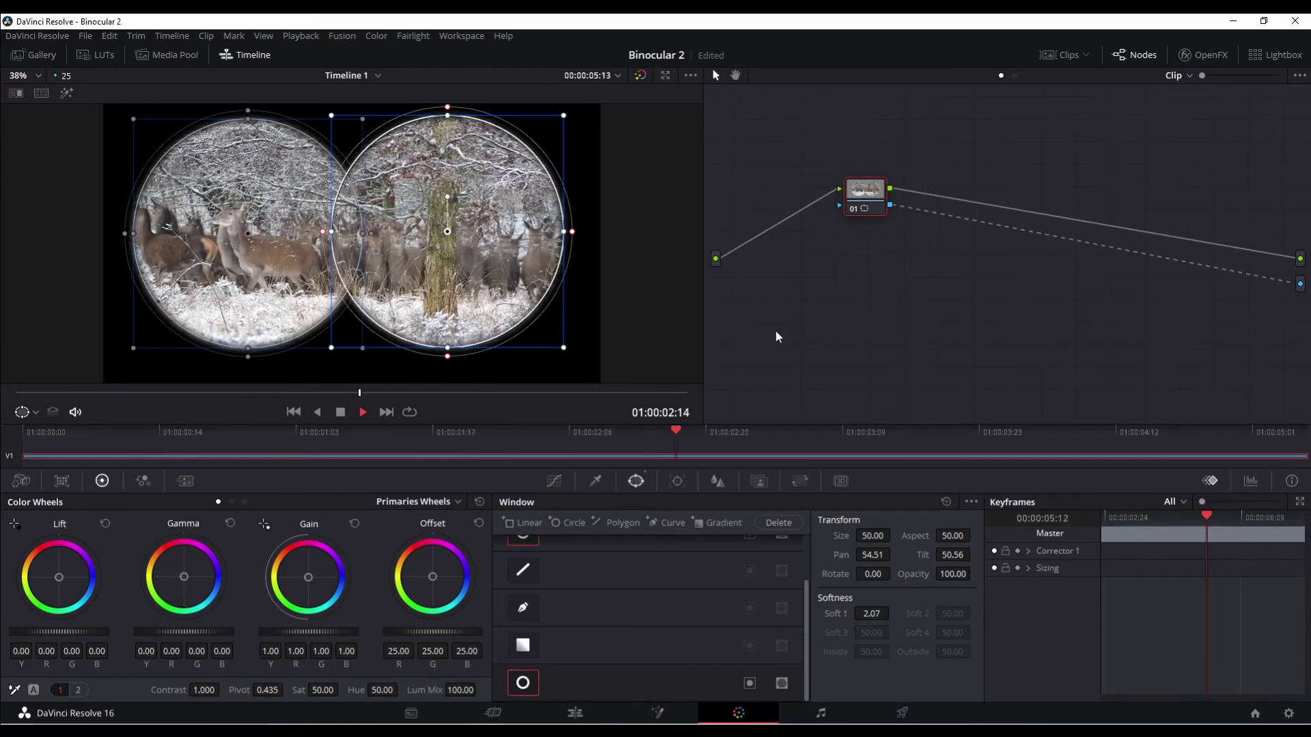
pyautogui.press('space')
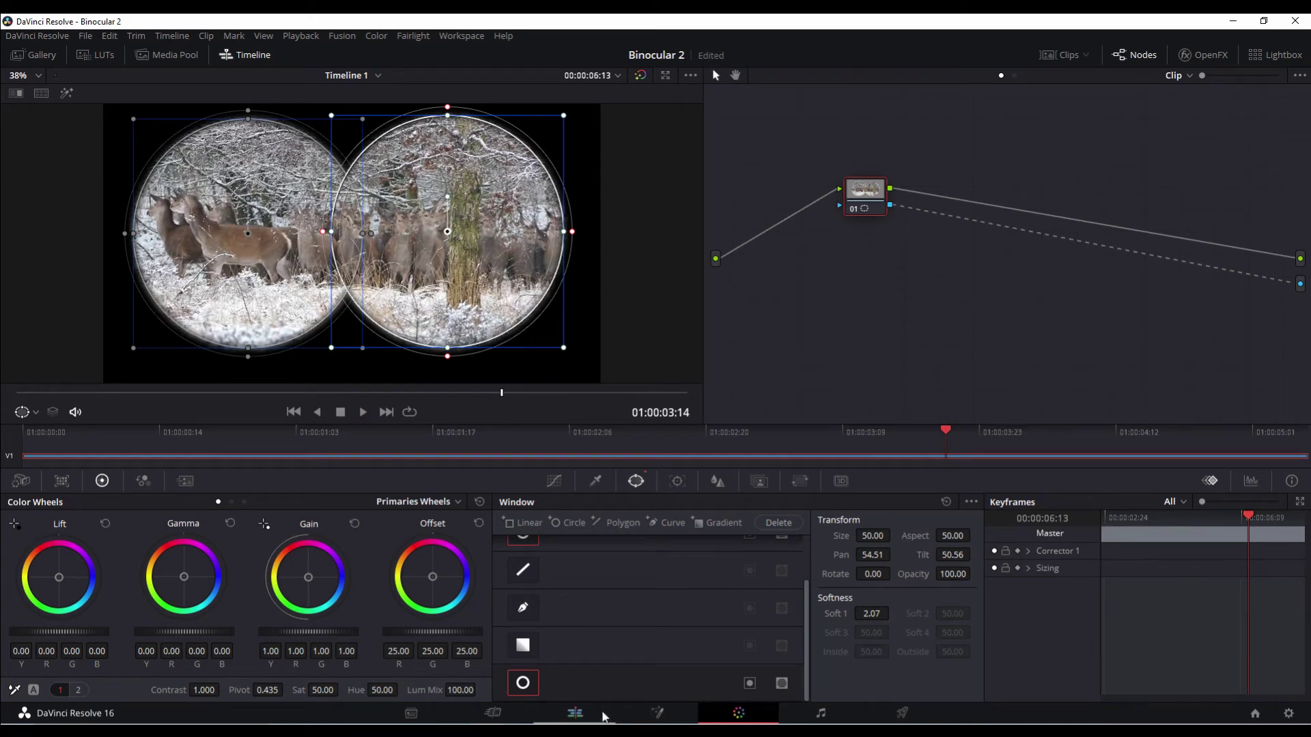
pyautogui.click(575, 713)
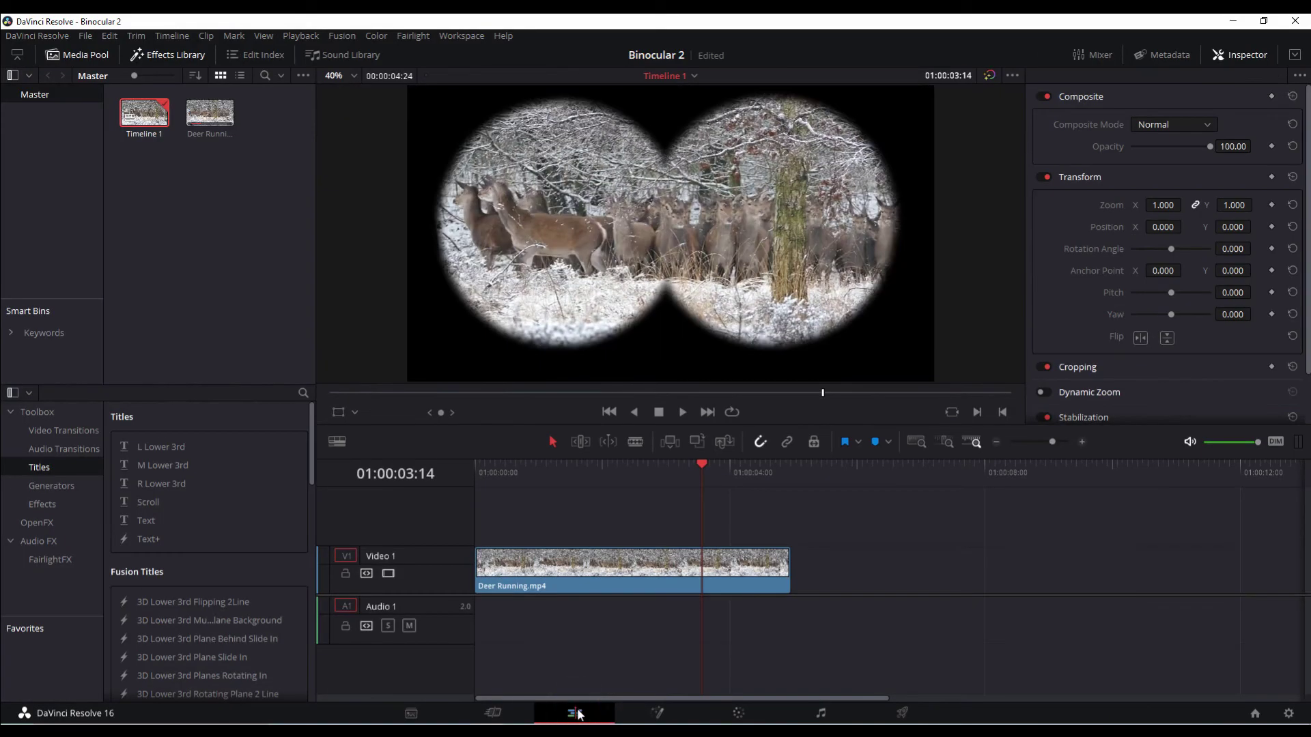
pyautogui.click(481, 467)
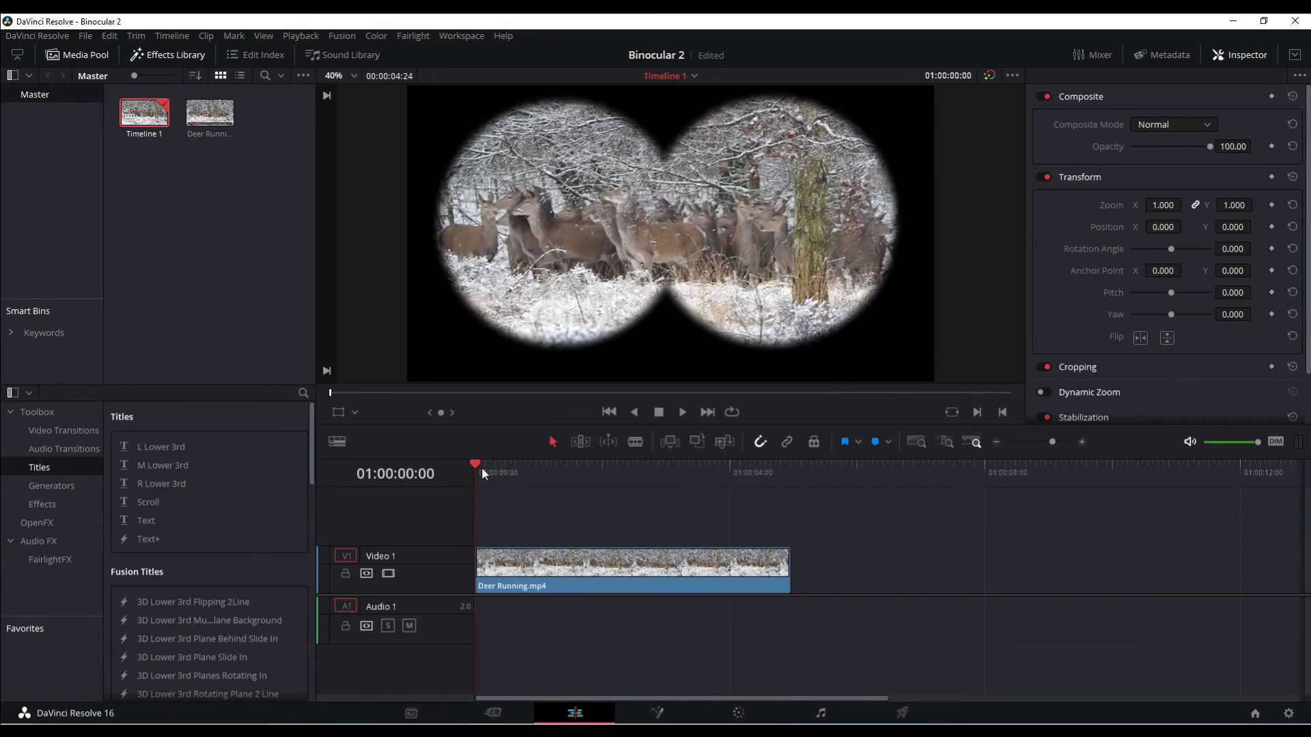
pyautogui.press('space')
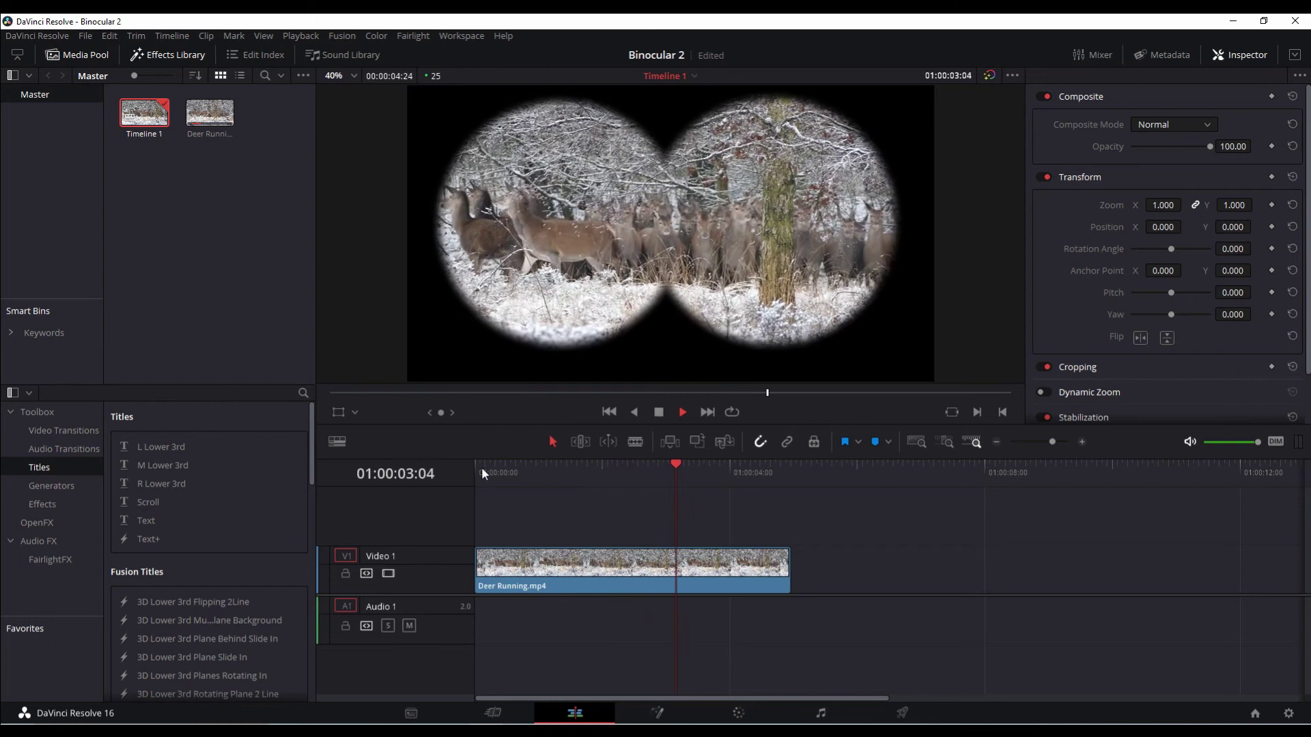
pyautogui.press('space')
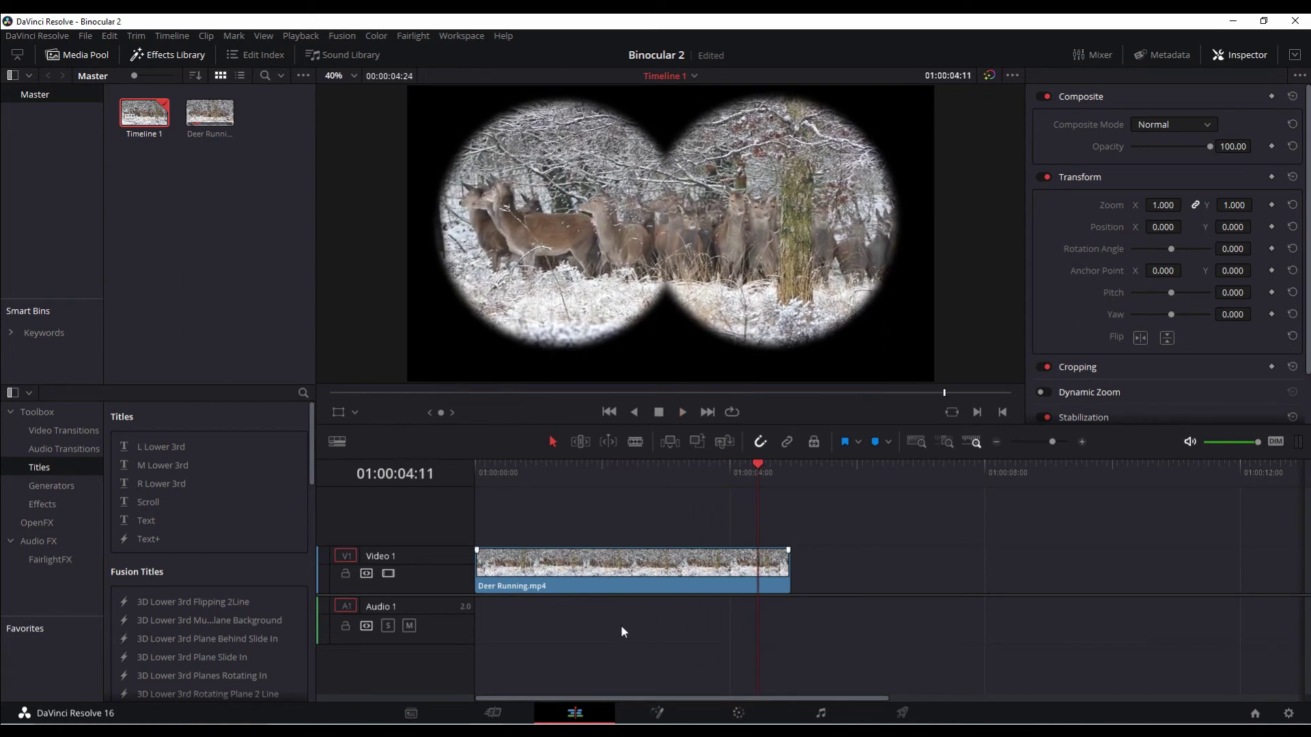
# Step: On the Color page, shift the Offset wheel toward blue to 7.77, 25.44, 52.36
pyautogui.click(741, 714)
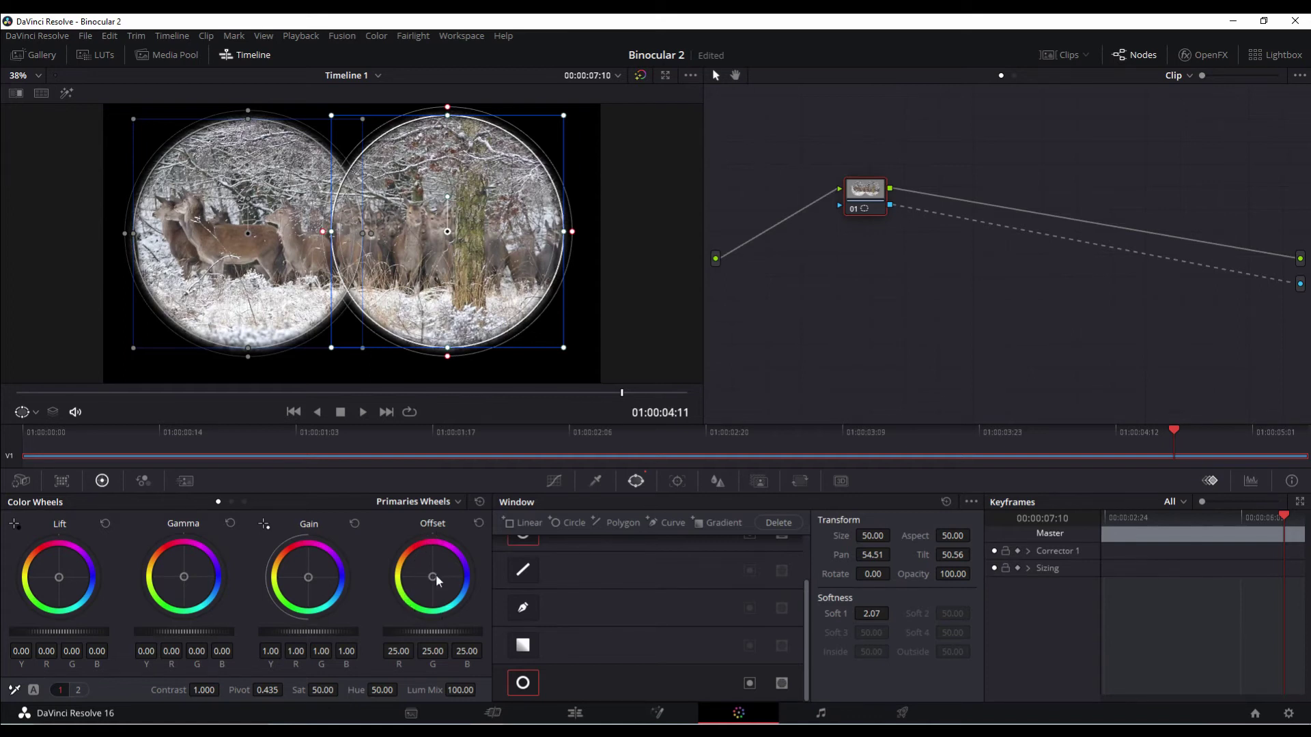
pyautogui.moveTo(435, 580); pyautogui.dragTo(415, 591)
pyautogui.moveTo(416, 591); pyautogui.dragTo(449, 590)
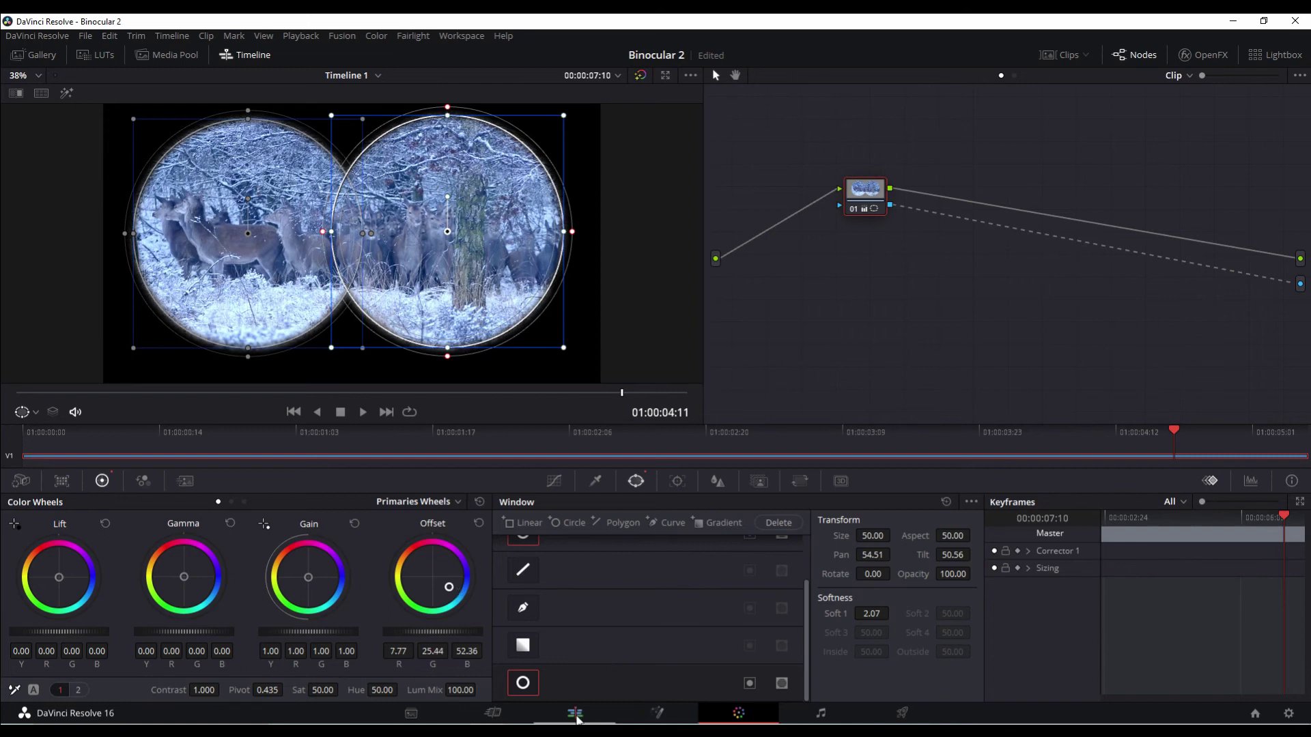
# Step: On the Edit page, play the blue binocular clip from the start of the timeline
pyautogui.click(575, 714)
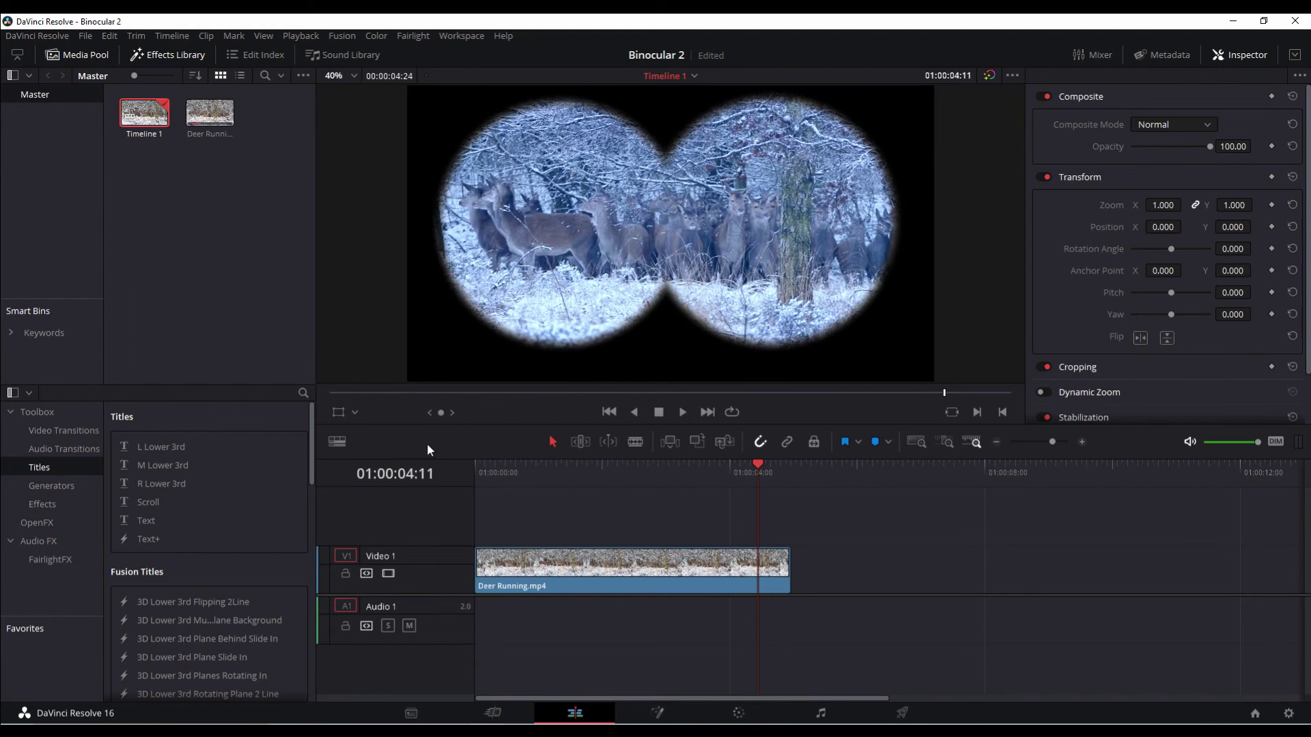
pyautogui.click(481, 465)
pyautogui.press('space')
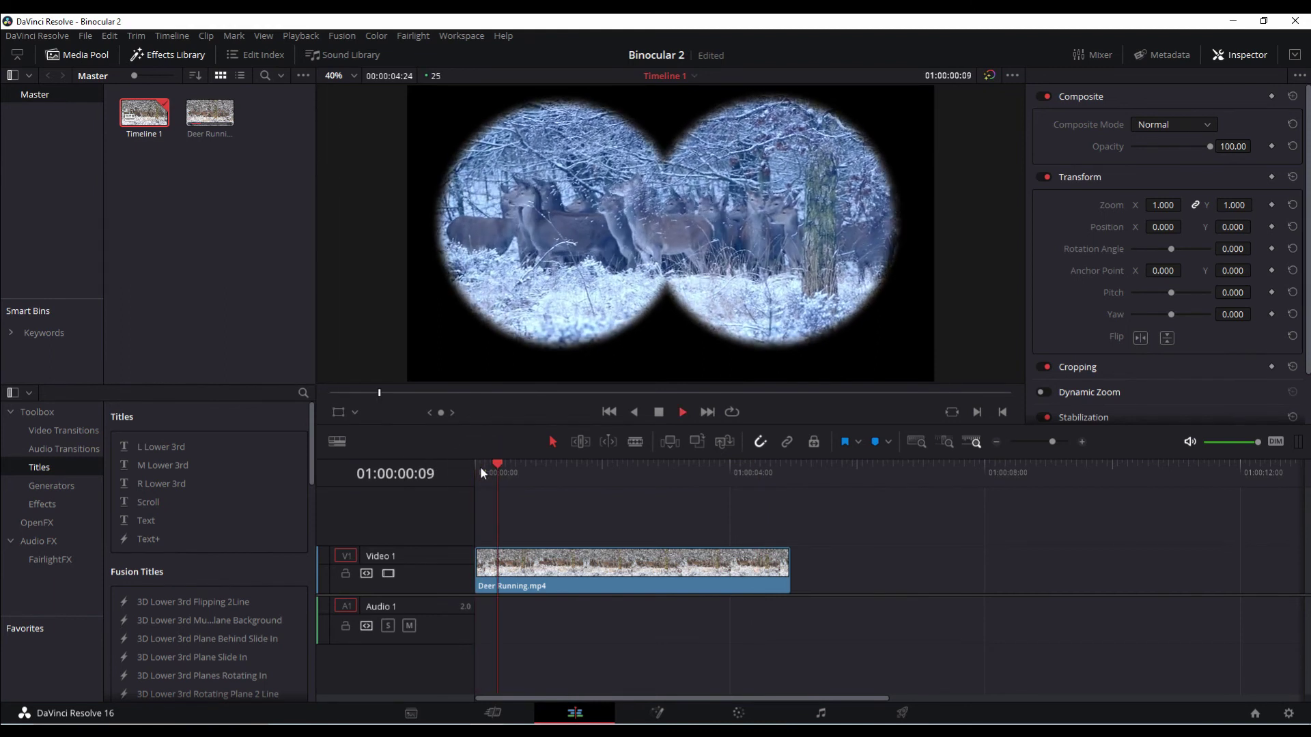